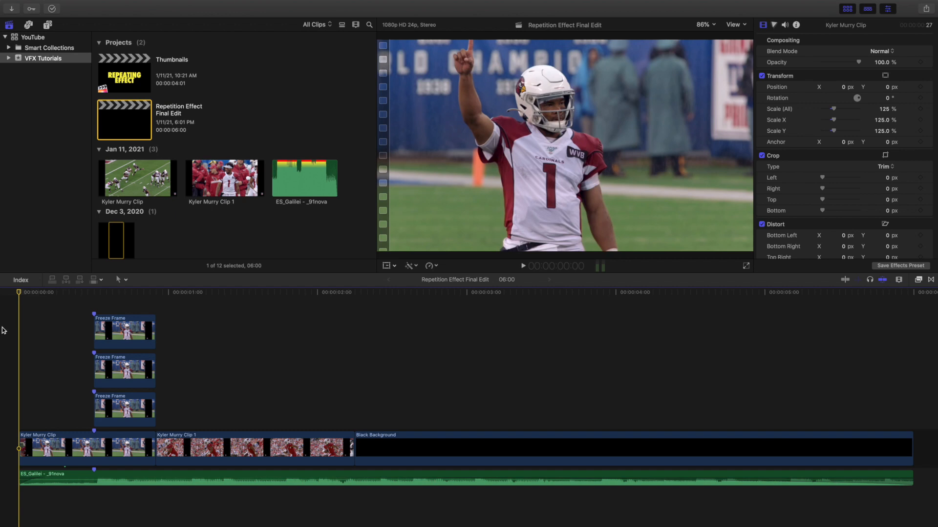
Play the opening of the finished edit from the start several times and return the playhead to the beginning
key("space")
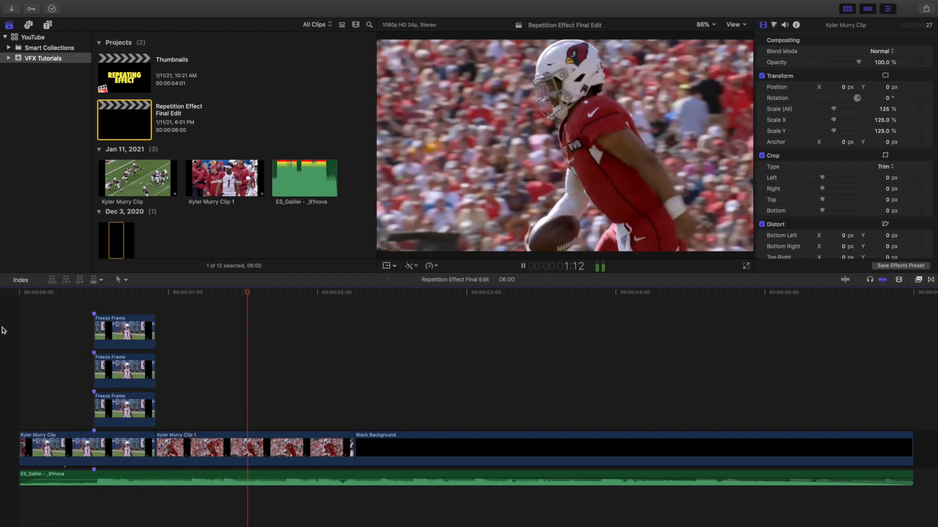
key("space")
key("Home")
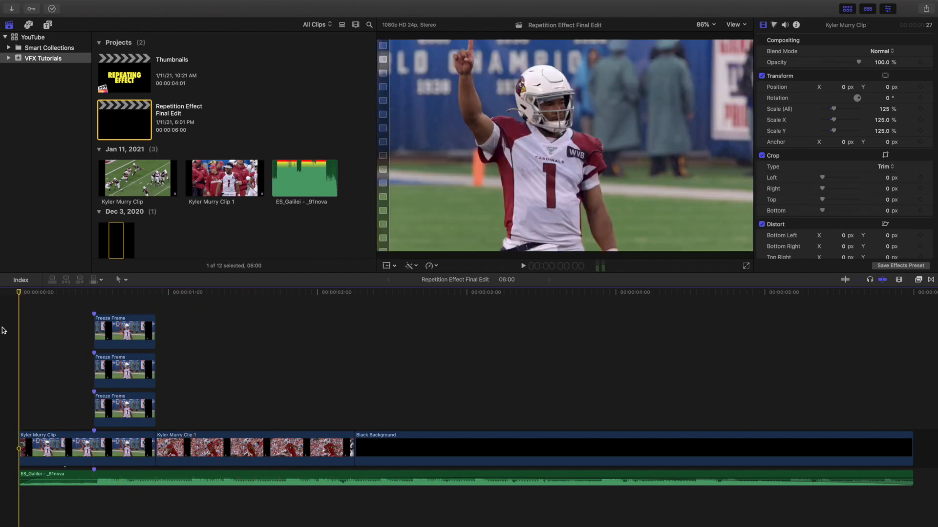
key("space")
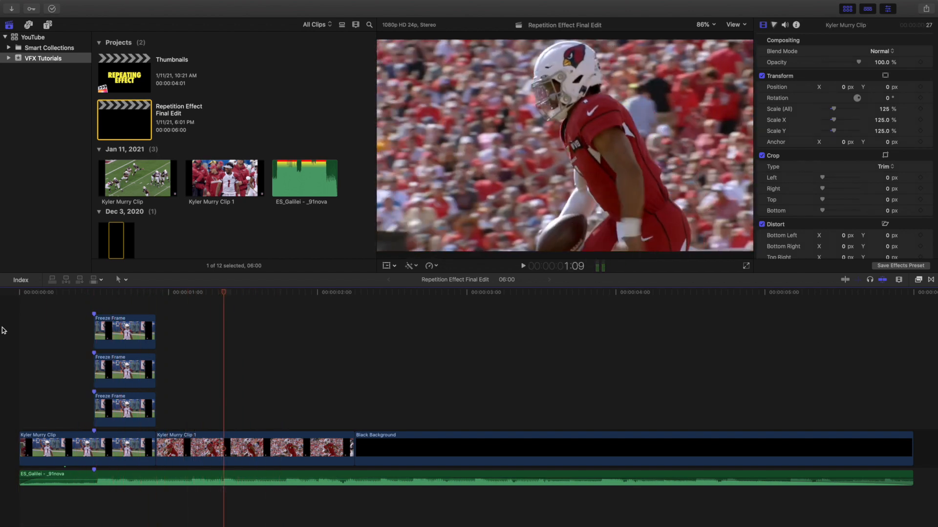
key("Home")
key("space")
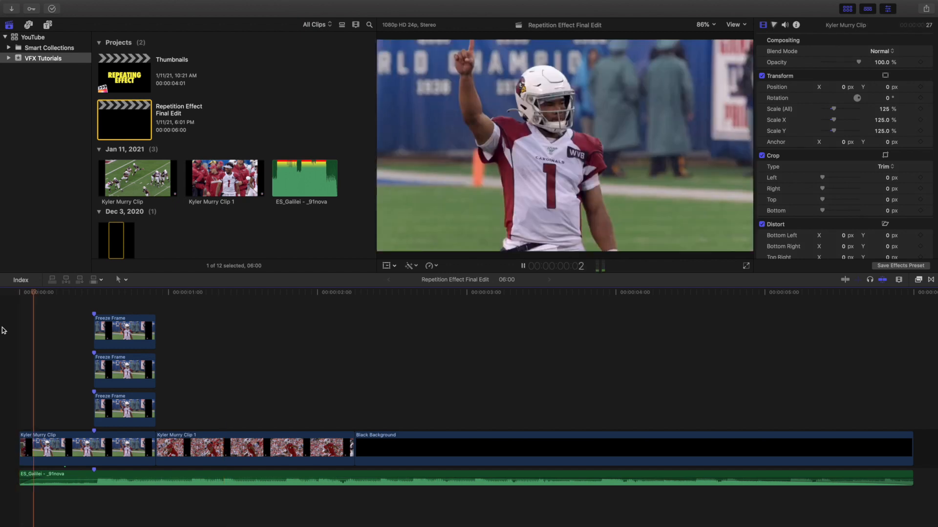
key("space")
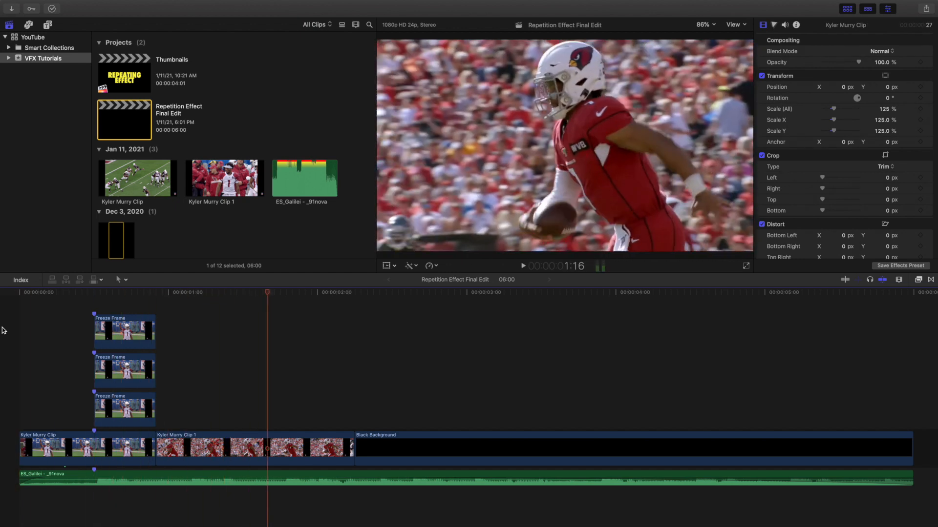
key("Home")
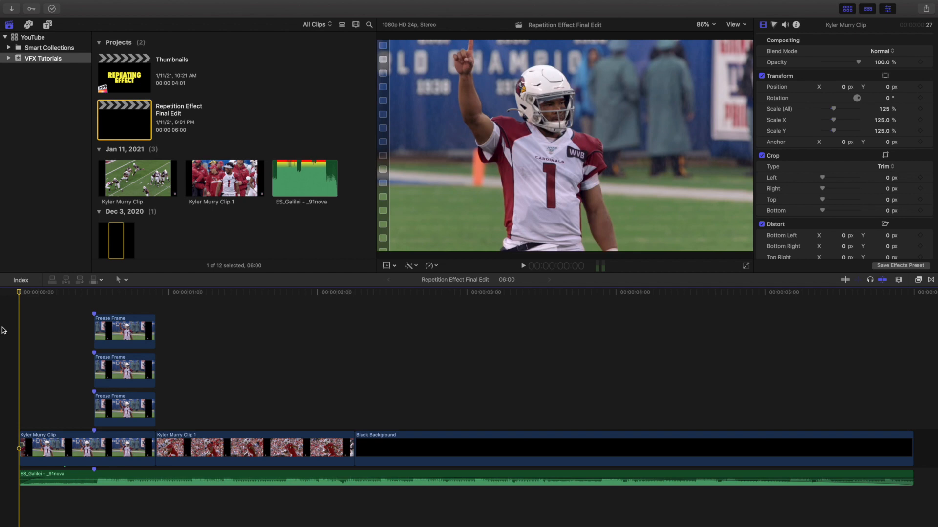
Show the Retime Editor for the lowest freeze-frame clip, hide it again and deselect the clip
key("super+equal")
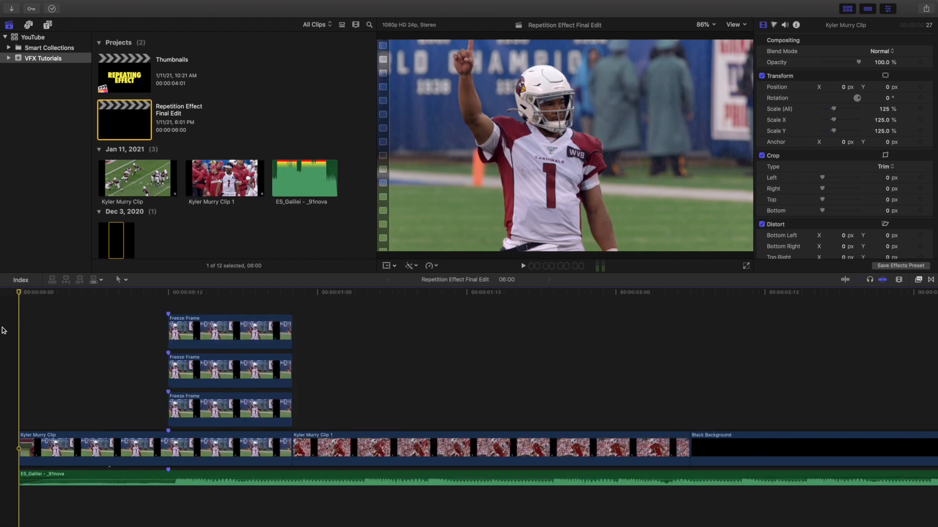
left_click(190, 406)
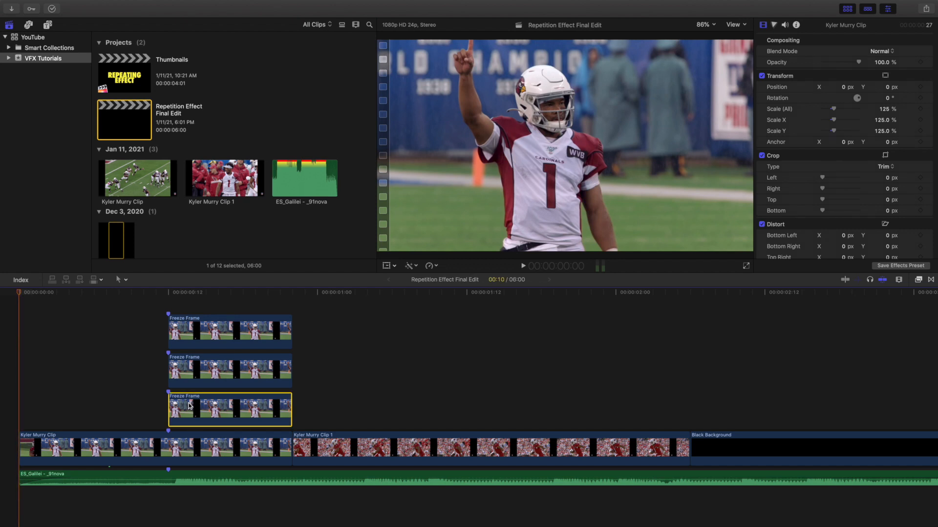
key("super+r")
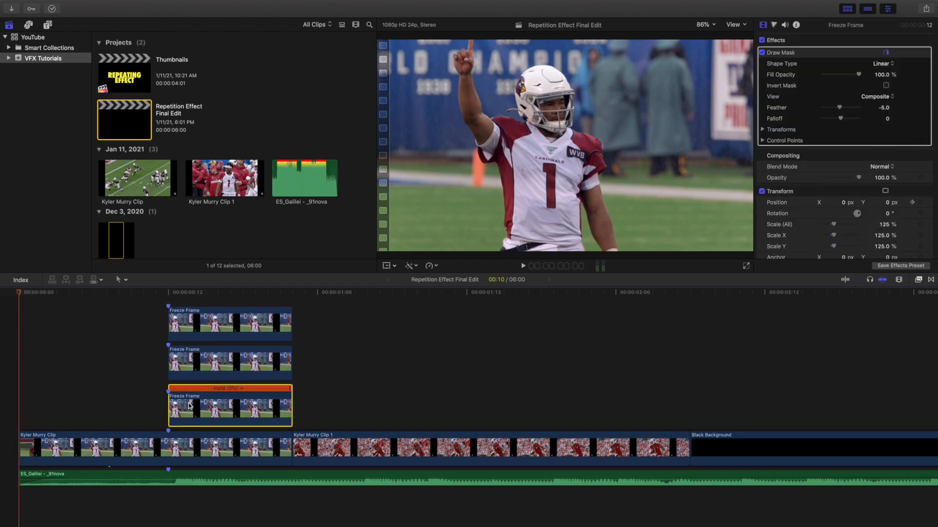
key("super+r")
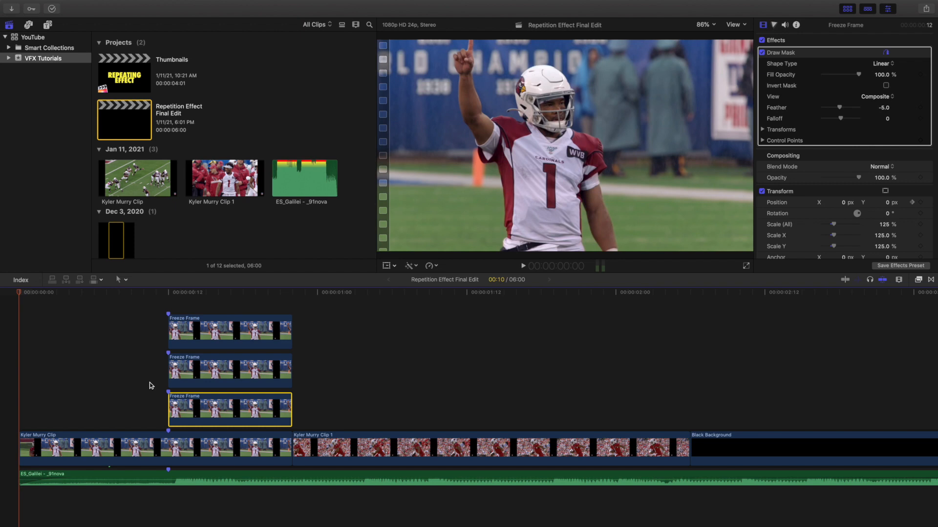
left_click(198, 307)
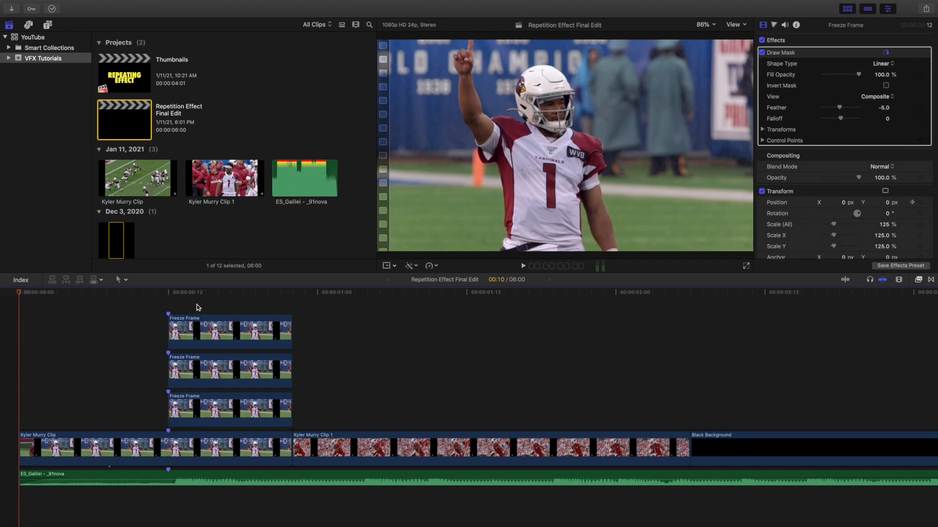
Place the playhead at the start of the freeze frames and disable all three stacked freeze-frame clips
left_click(170, 307)
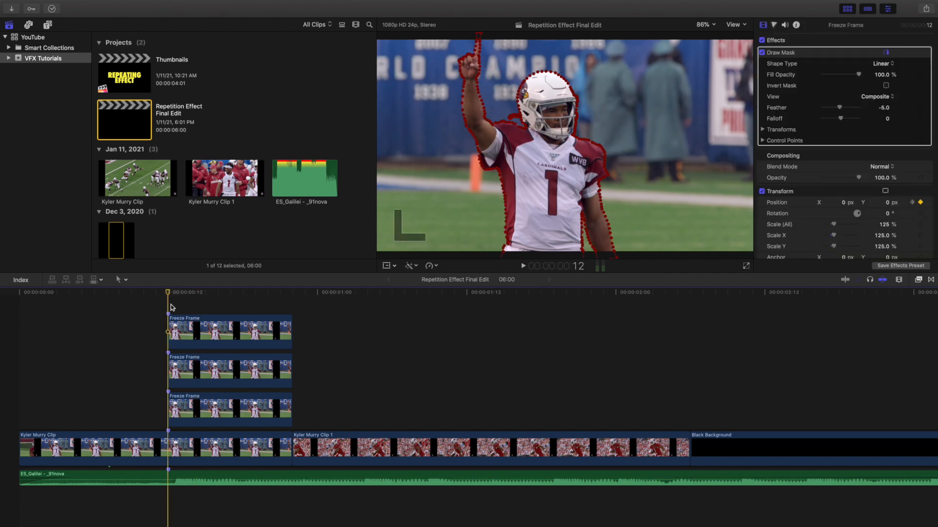
left_click(182, 331)
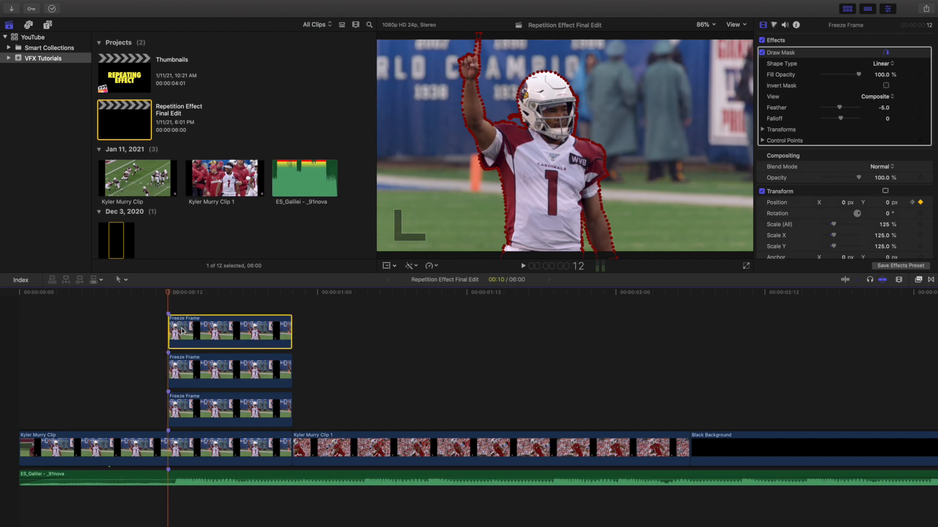
key("v")
left_click(188, 367)
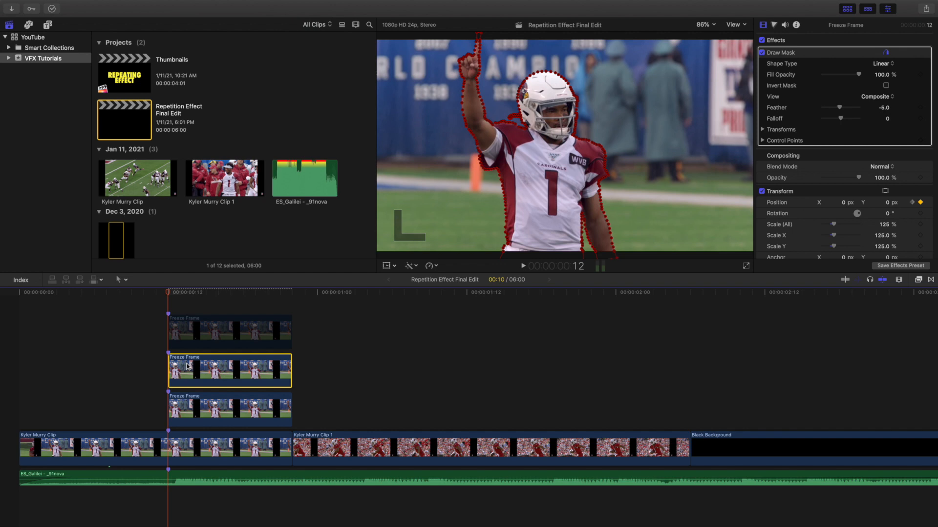
key("v")
left_click(193, 412)
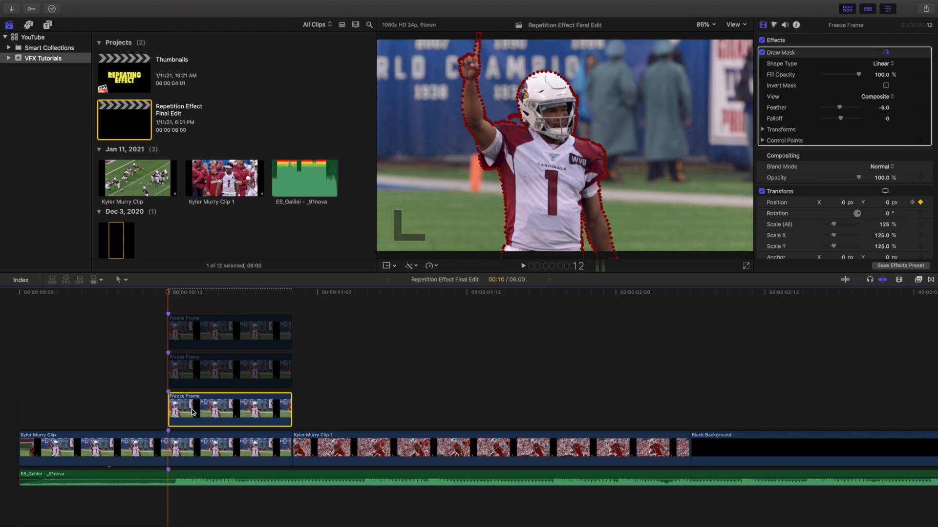
key("v")
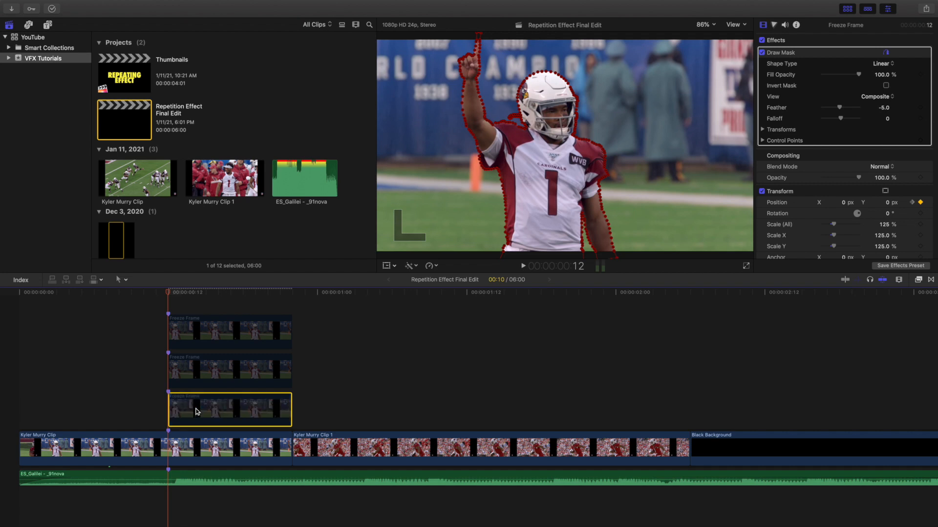
Show the retiming options, including Hold, for the first clip in the main storyline, and close them without applying any
left_click(184, 447)
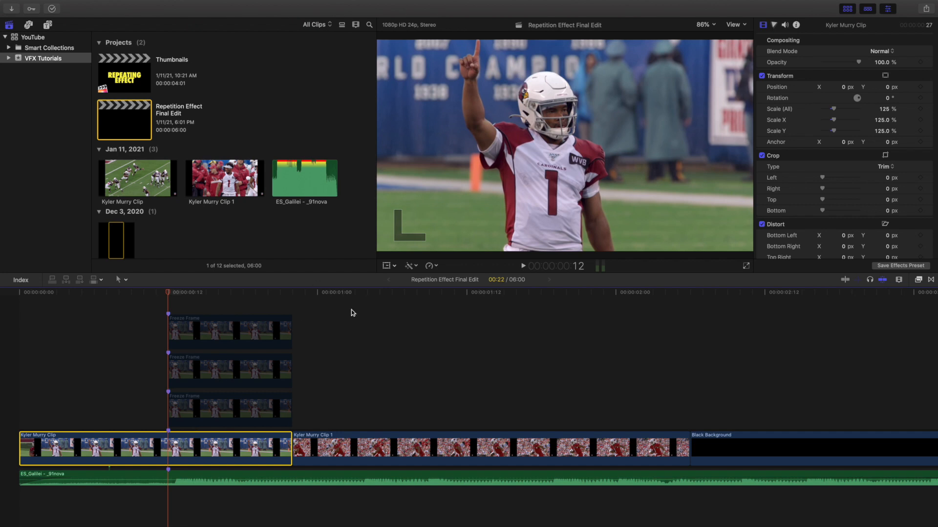
left_click(430, 266)
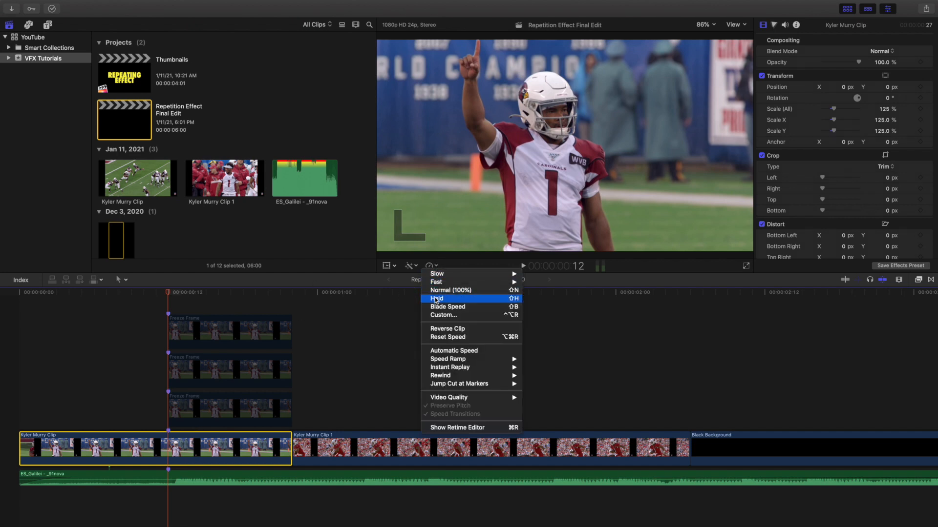
left_click(409, 303)
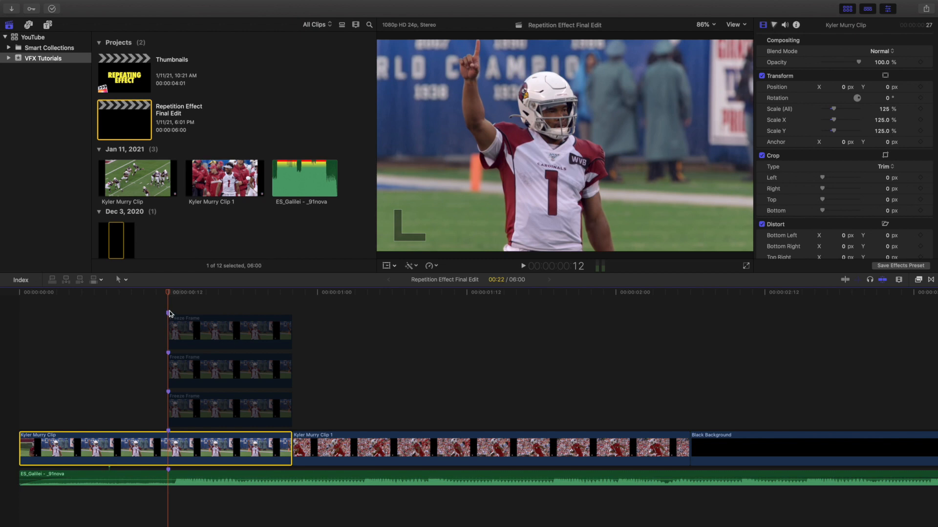
Re-enable all three freeze-frame clips together and place the playhead at their start
left_click(185, 333)
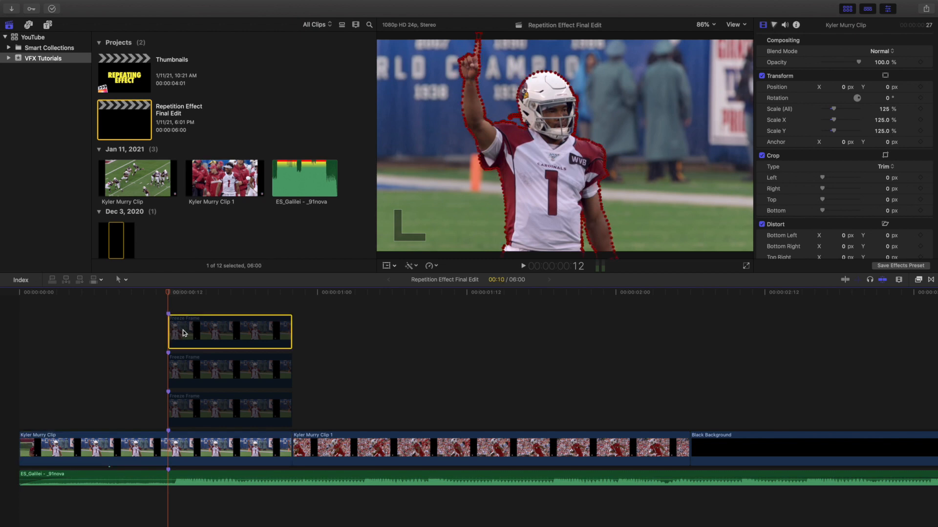
left_click(184, 365, "super")
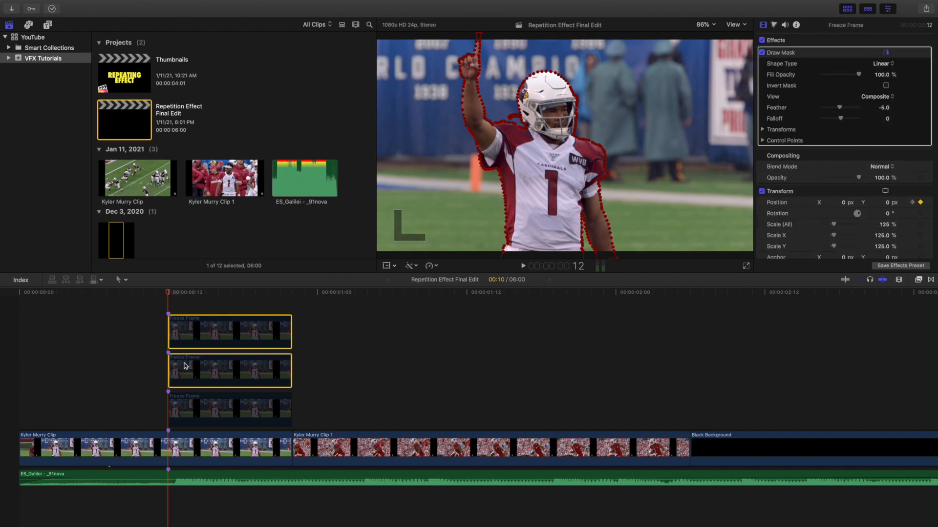
left_click(195, 402, "super")
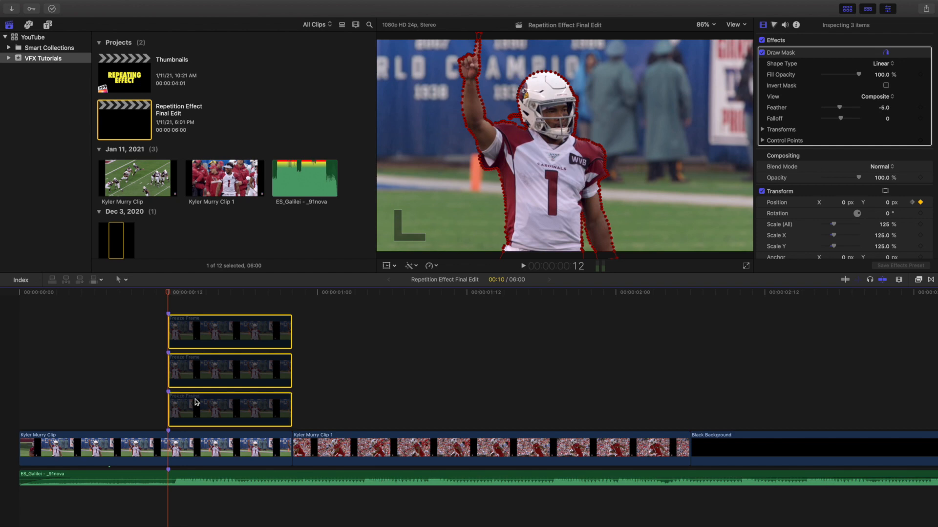
left_click(169, 307)
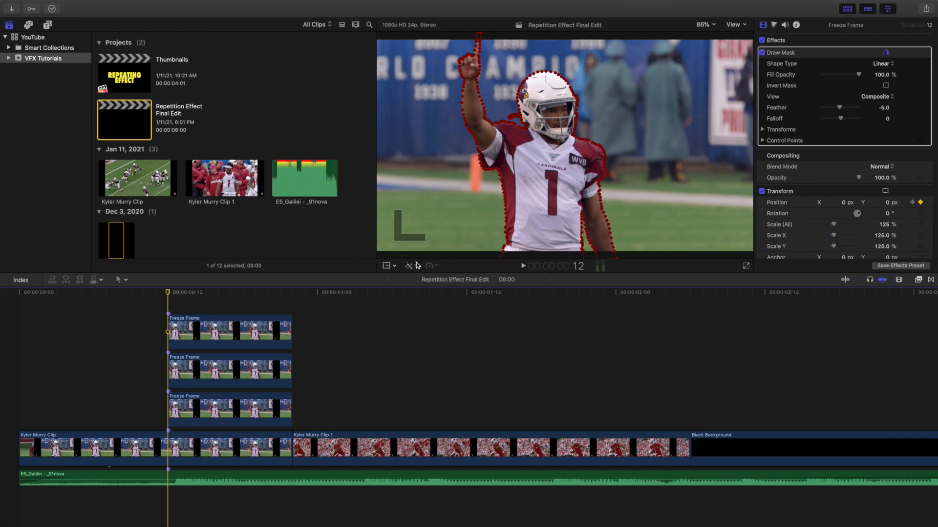
Examine the lowest freeze frame's Position keyframe at the start of the clip
left_click(227, 404)
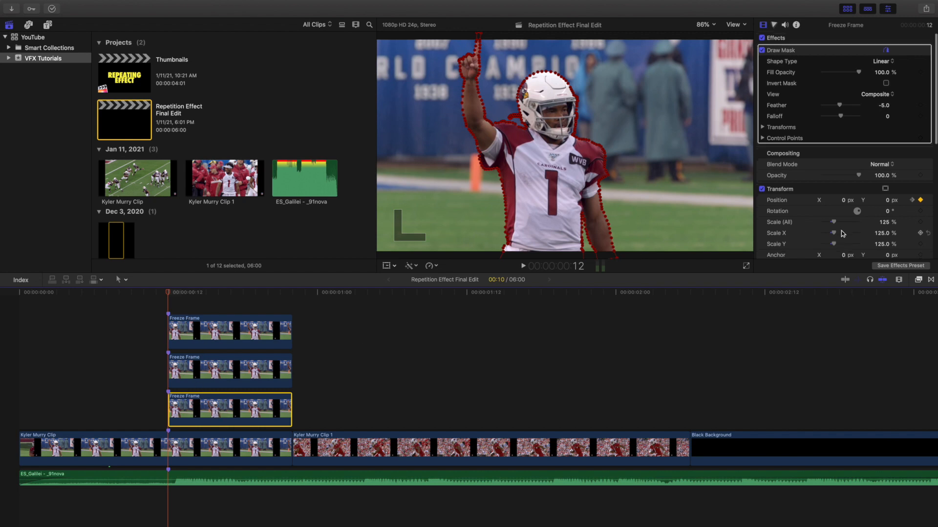
scroll(841, 231, "down", 2)
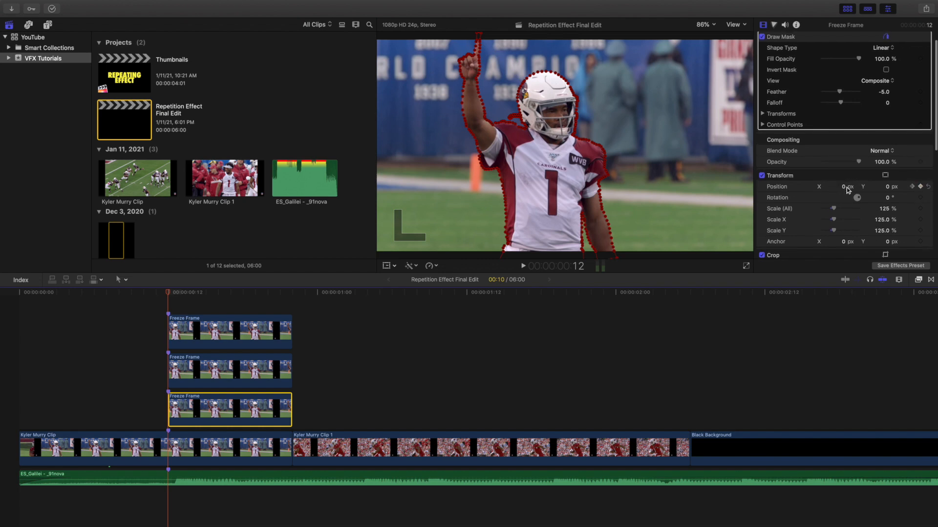
left_click(921, 187)
Examine the Position X keyframes of the lowest, middle and uppermost freeze frames on their last frame
left_click(295, 309)
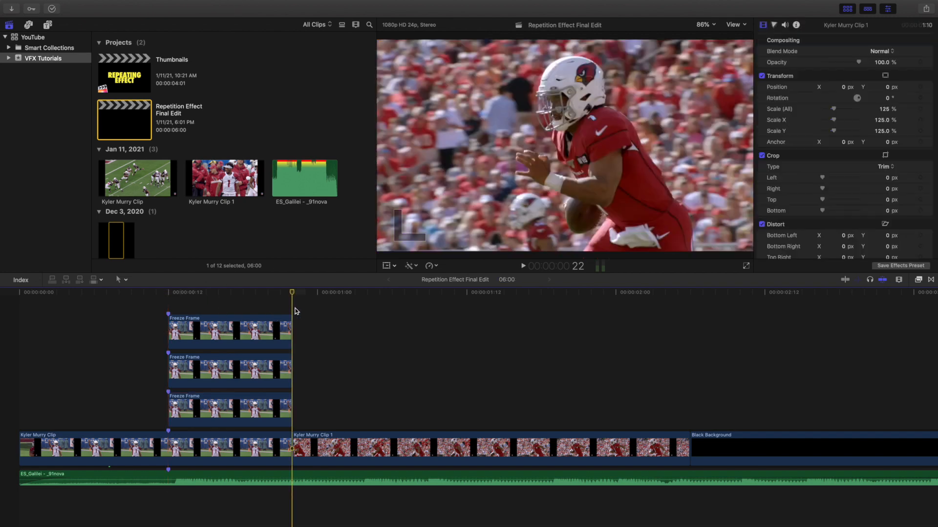
key("Left")
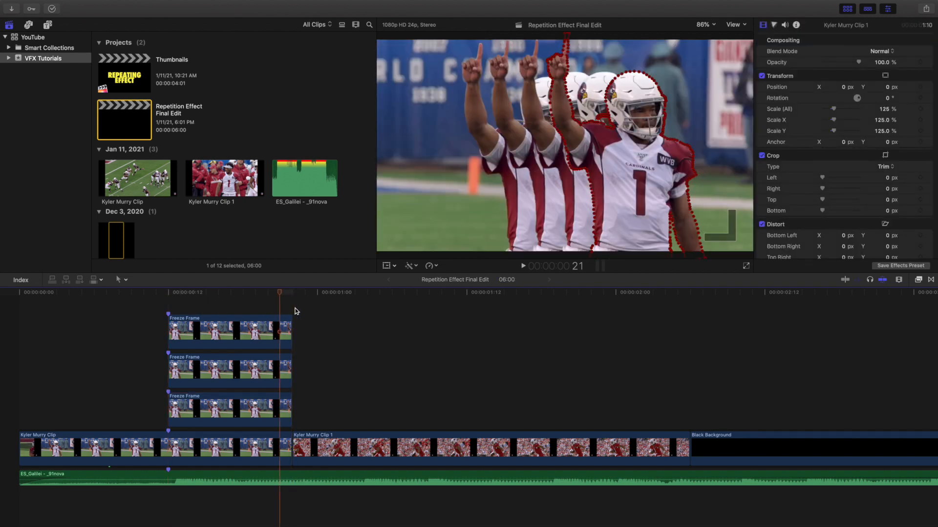
left_click(272, 410)
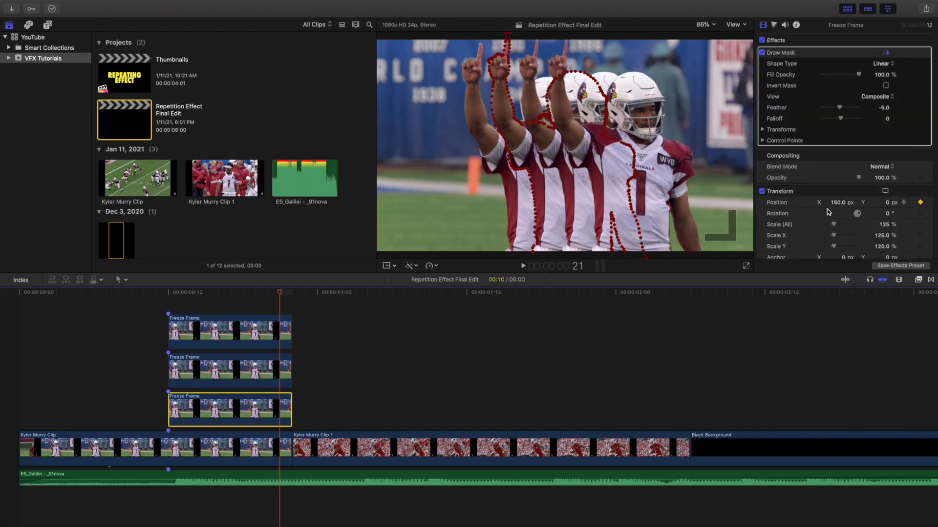
scroll(829, 211, "down", 2)
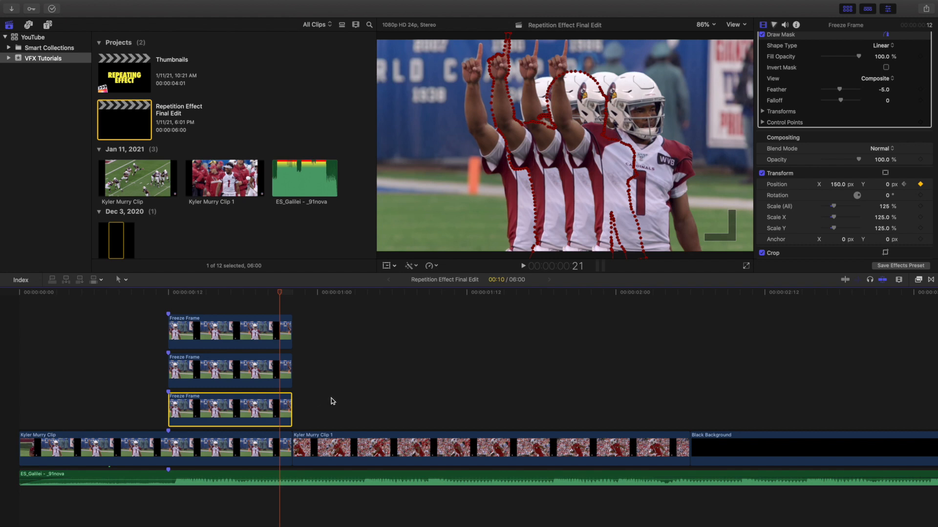
left_click(272, 370)
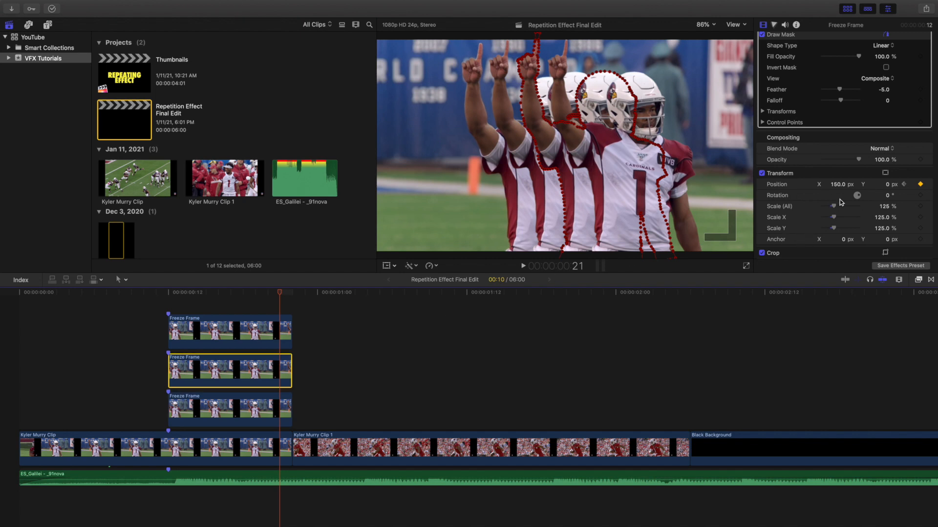
scroll(839, 199, "up", 2)
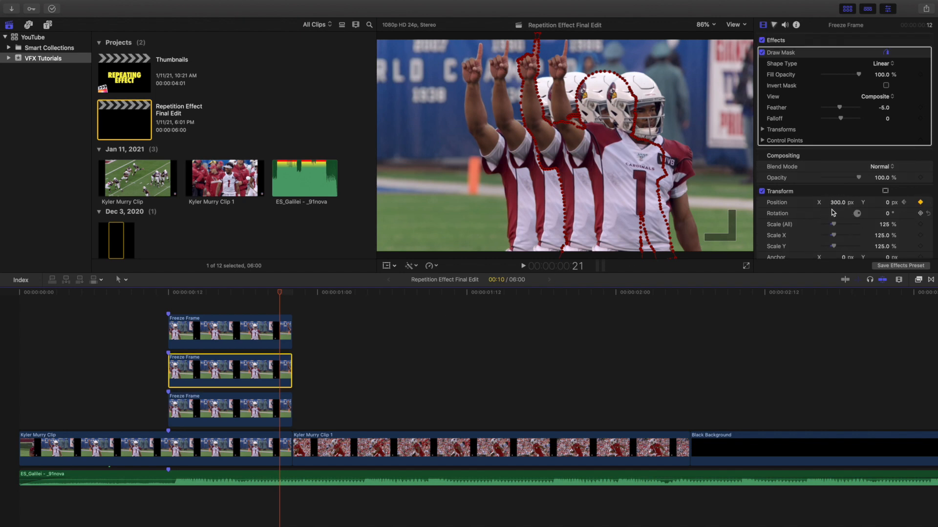
left_click(277, 329)
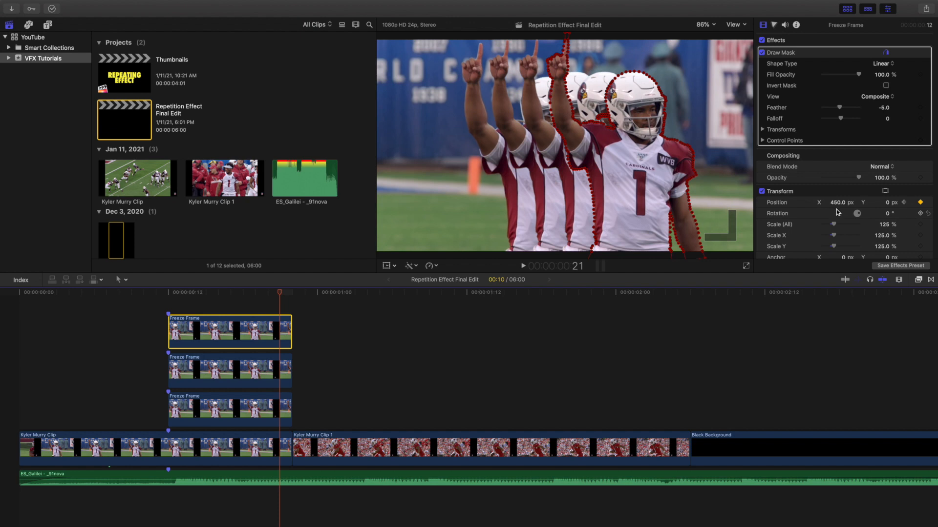
scroll(837, 212, "down", 1)
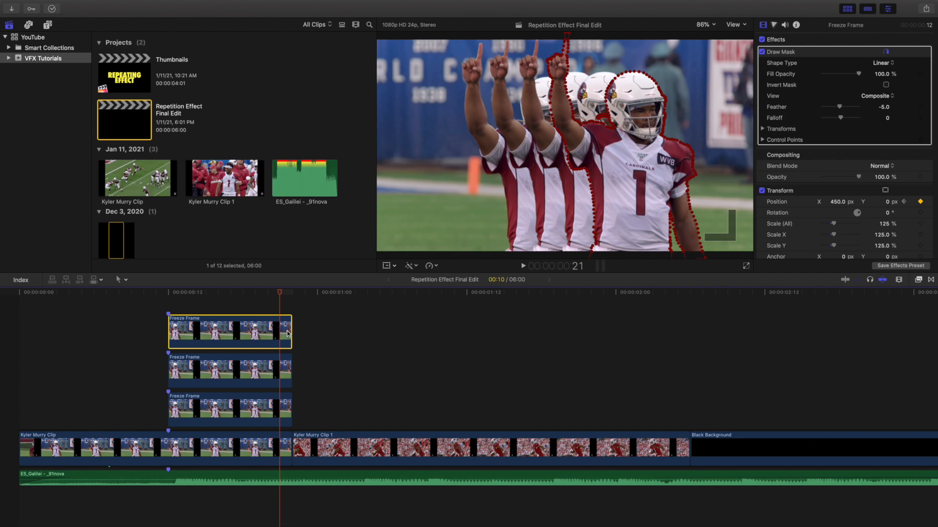
Return to the start of the freeze frames and advance frame by frame to review the repeating motion
left_click(169, 303)
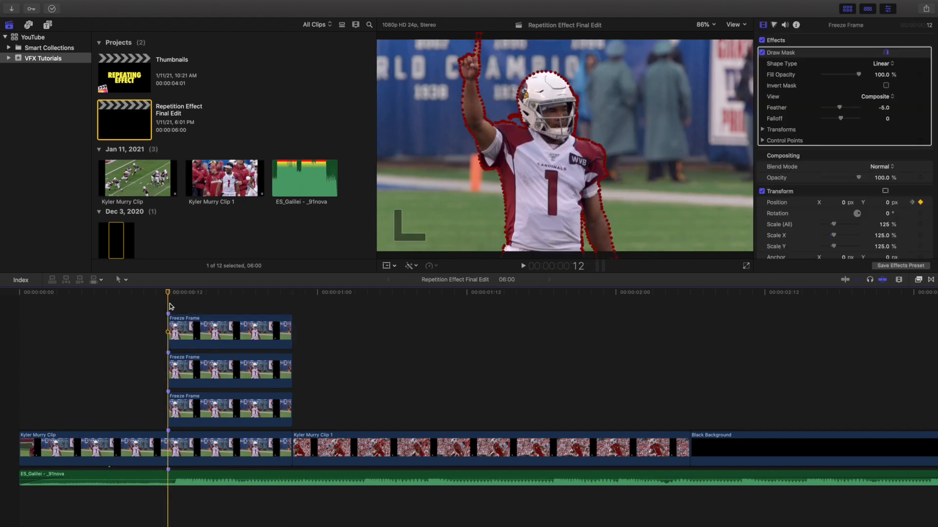
key("Right")
key("Right")
key("Right")
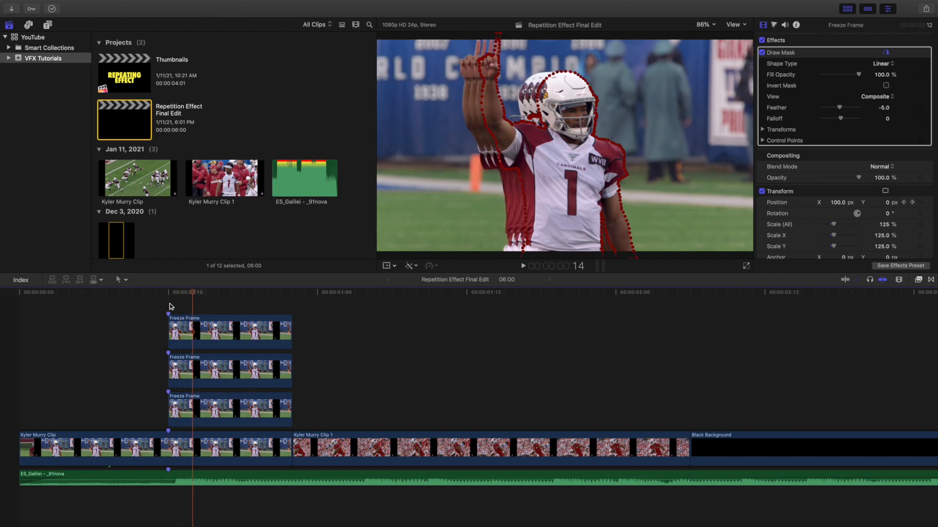
Step forward from frame 14 to frame 21 to review how the masked player copies spread apart
key("Right")
key("Right")
key("Right")
key("Right")
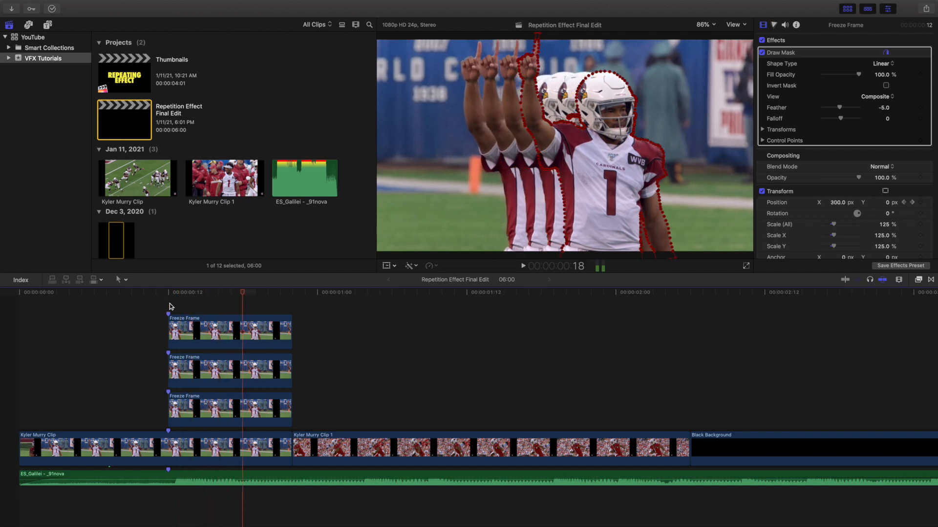
key("Right")
key("Right")
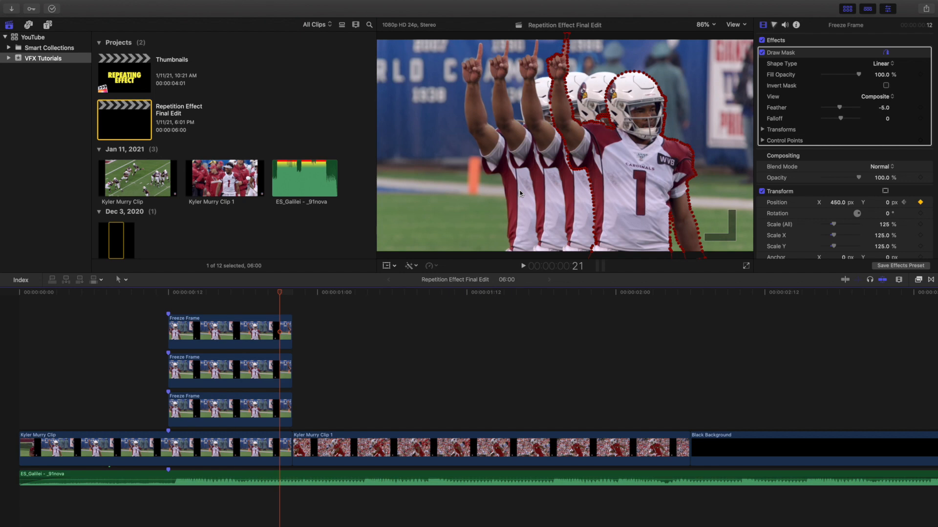
Return to frame 12, select the lowest freeze frame and follow its Position X frame by frame to the keyframe at frame 21
left_click(167, 307)
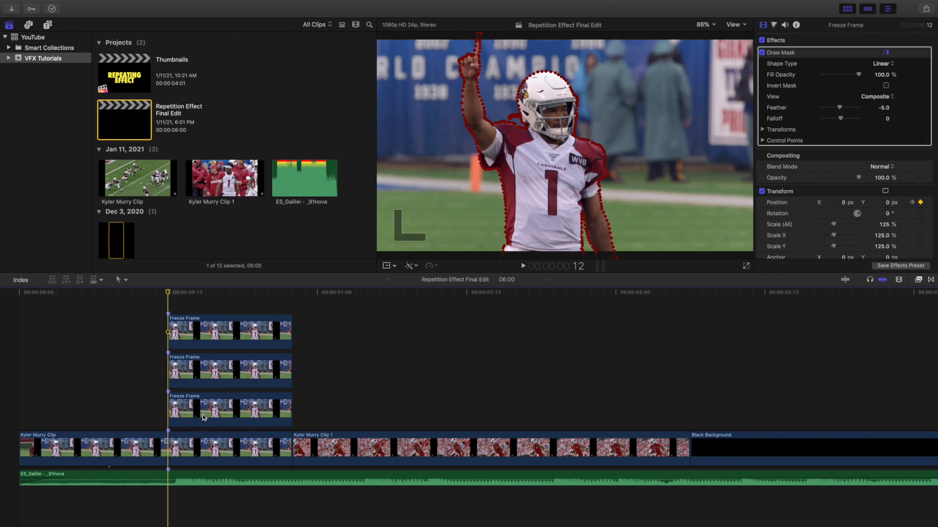
left_click(205, 409)
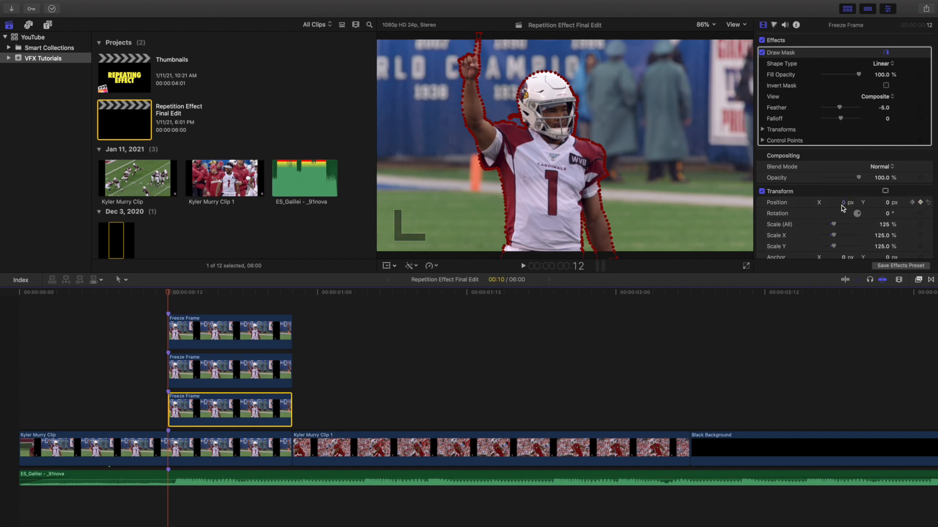
key("Right")
key("Right")
key("Right")
key("Right")
key("Right")
key("Right")
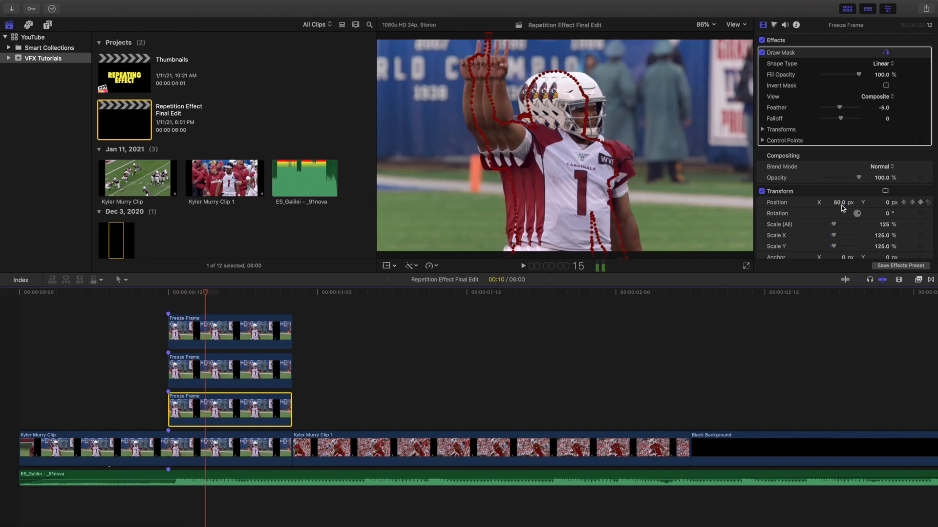
key("Right")
key("Right")
key("Right")
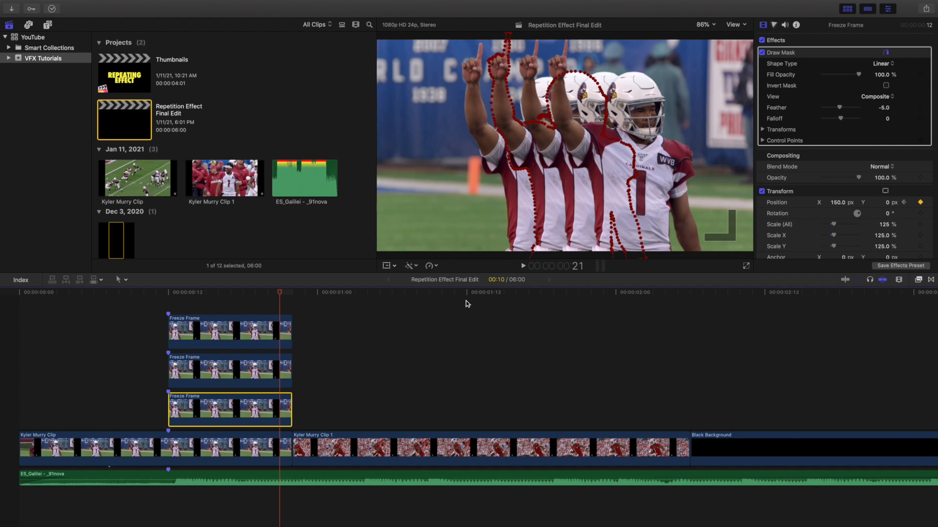
Check the Position X keyframes of the middle and uppermost freeze frames at frame 21
left_click(281, 370)
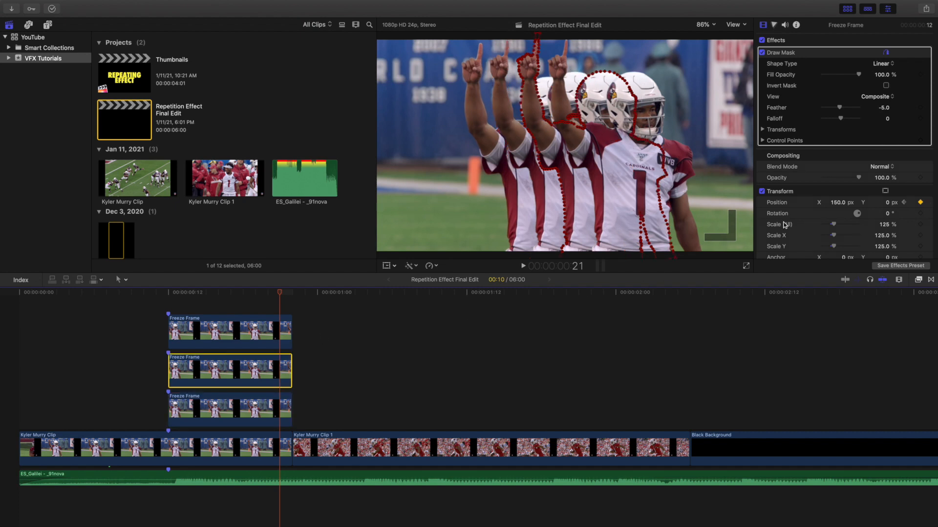
left_click(281, 338)
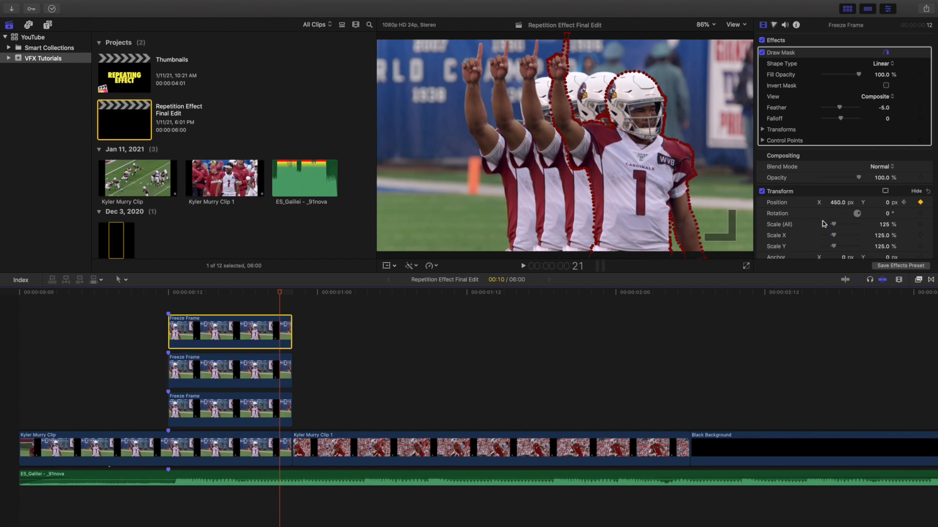
left_click(838, 202)
key("Return")
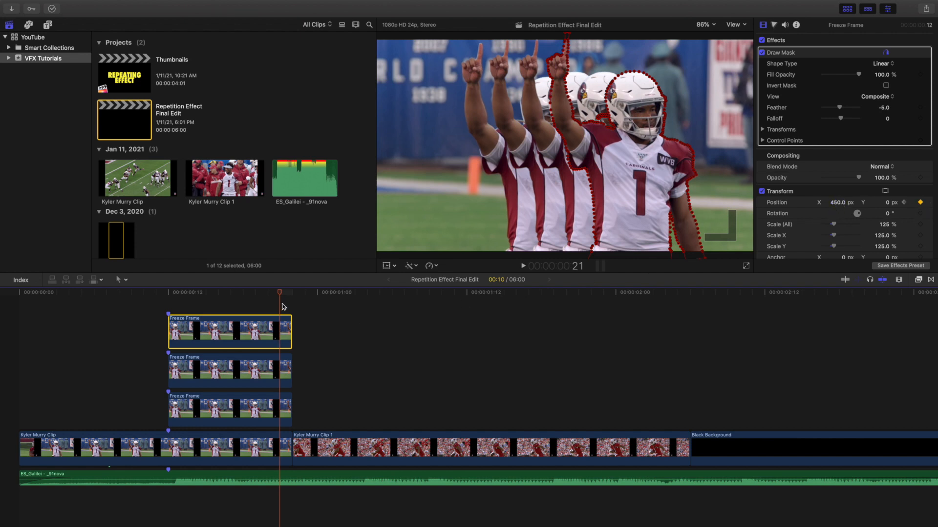